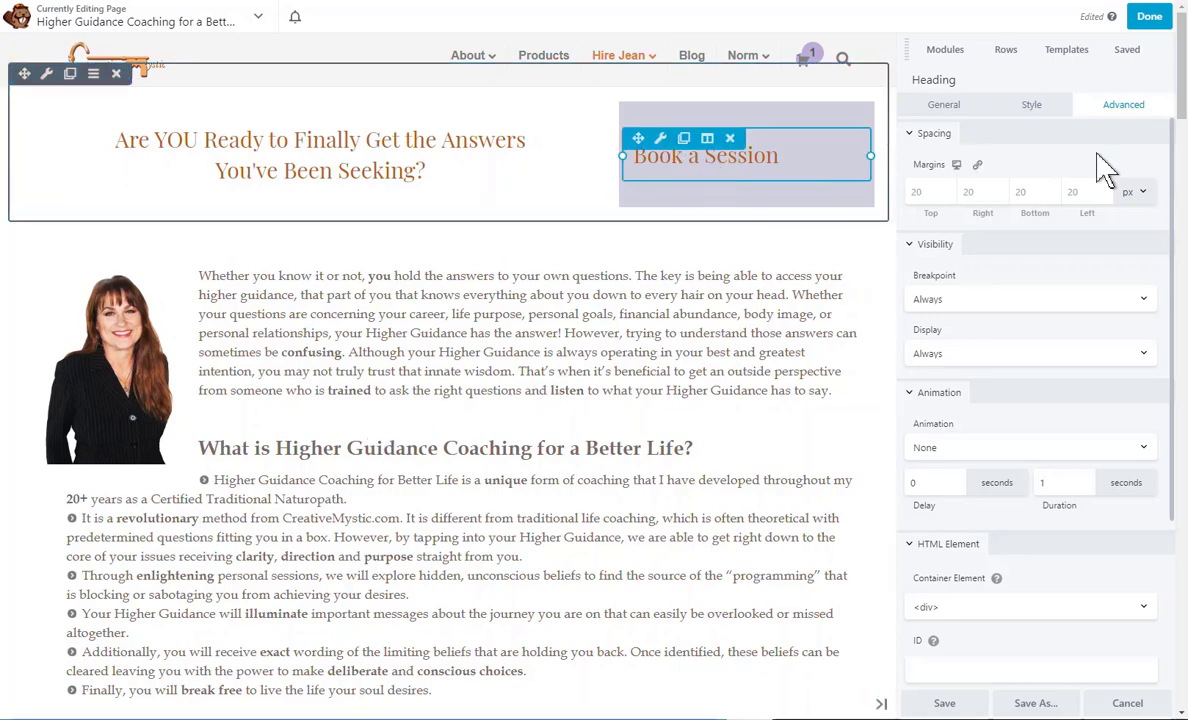
# Step: Replace the ID of the "Cost of a Higher Guidance Life Coach Session" heading module with cost-of-hglc-session
pyautogui.moveTo(1182, 90); pyautogui.dragTo(1183, 490)
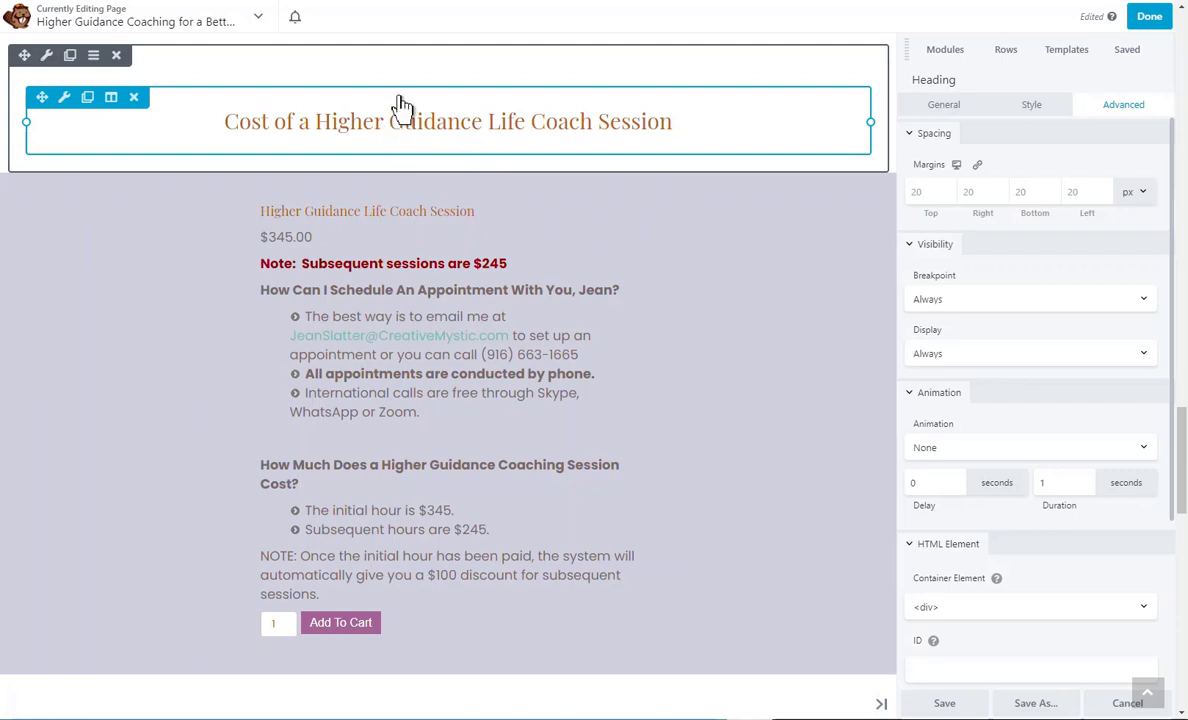
pyautogui.click(67, 100)
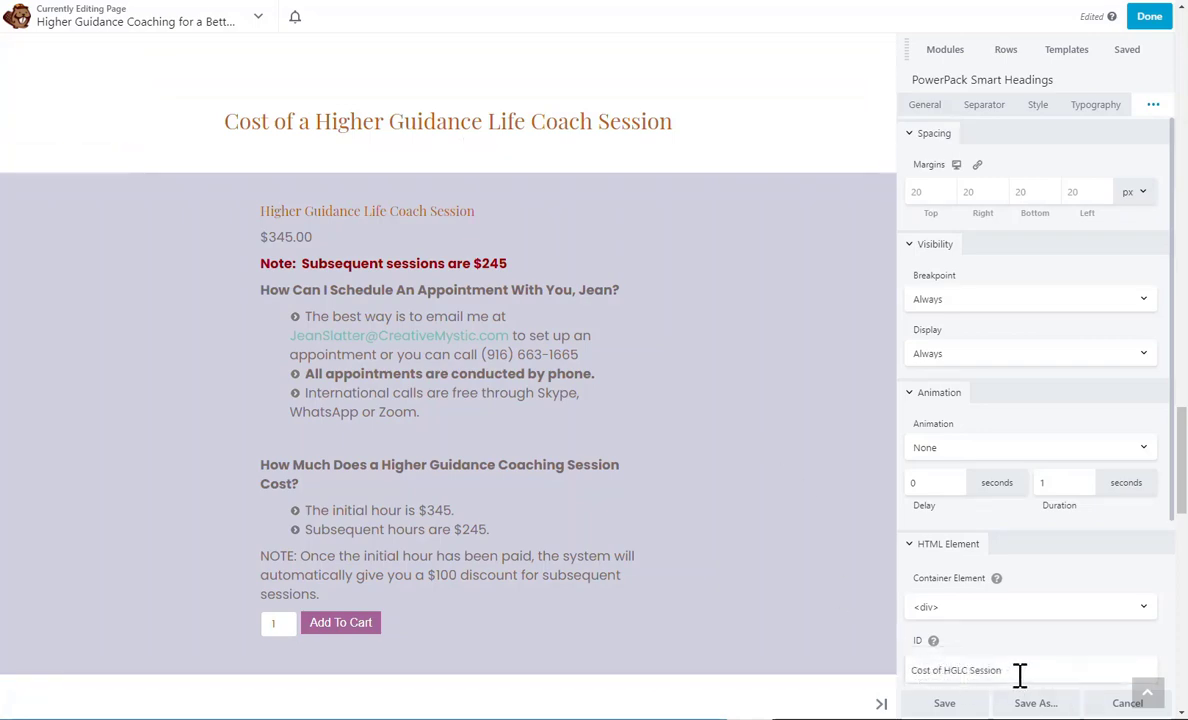
pyautogui.scroll(-1, 1074, 612)
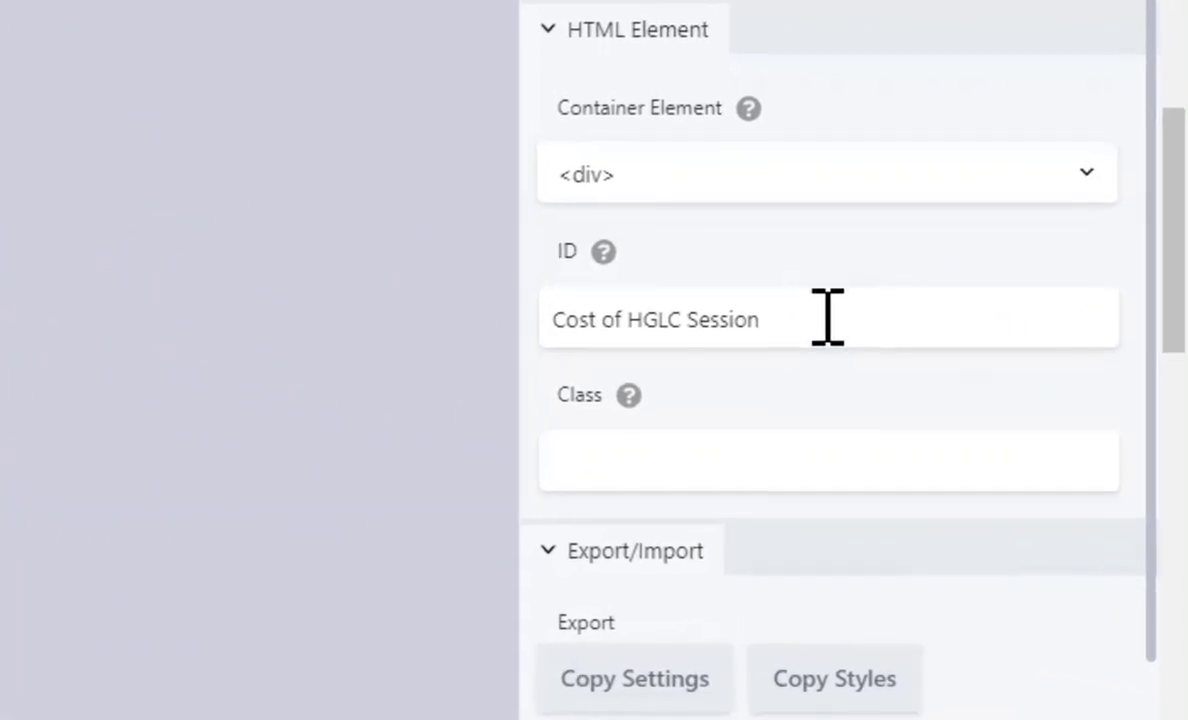
pyautogui.click(830, 319)
pyautogui.moveTo(830, 319); pyautogui.dragTo(573, 339)
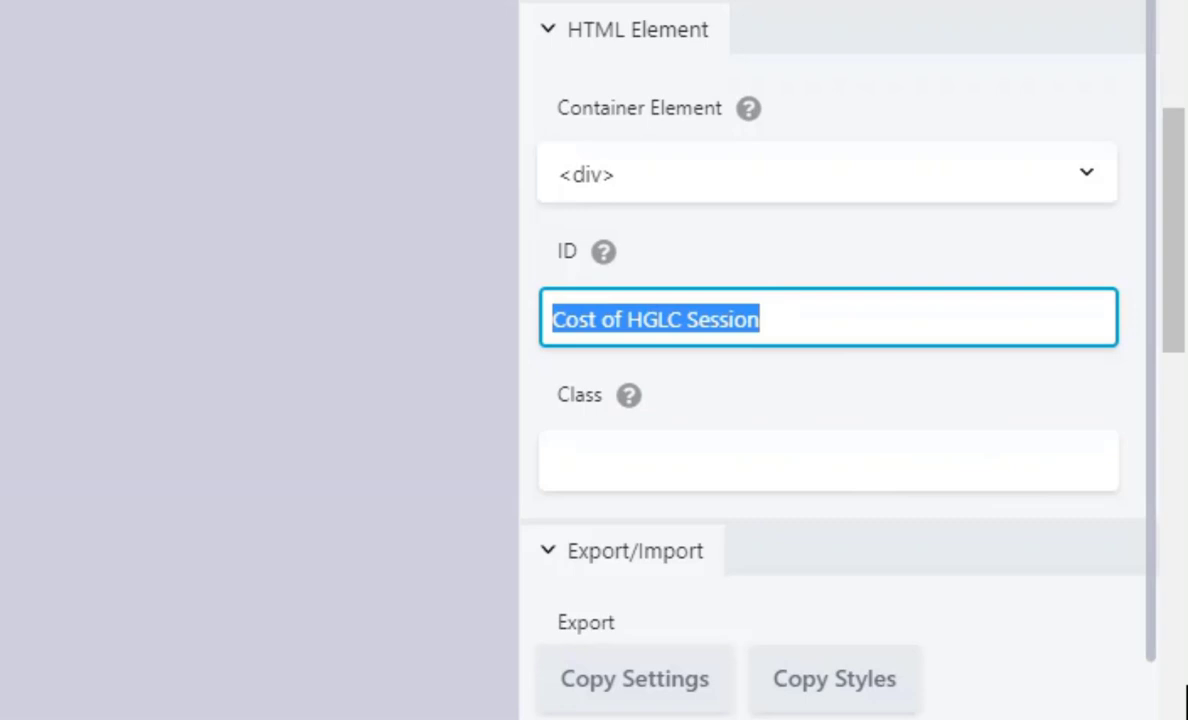
pyautogui.click(920, 320)
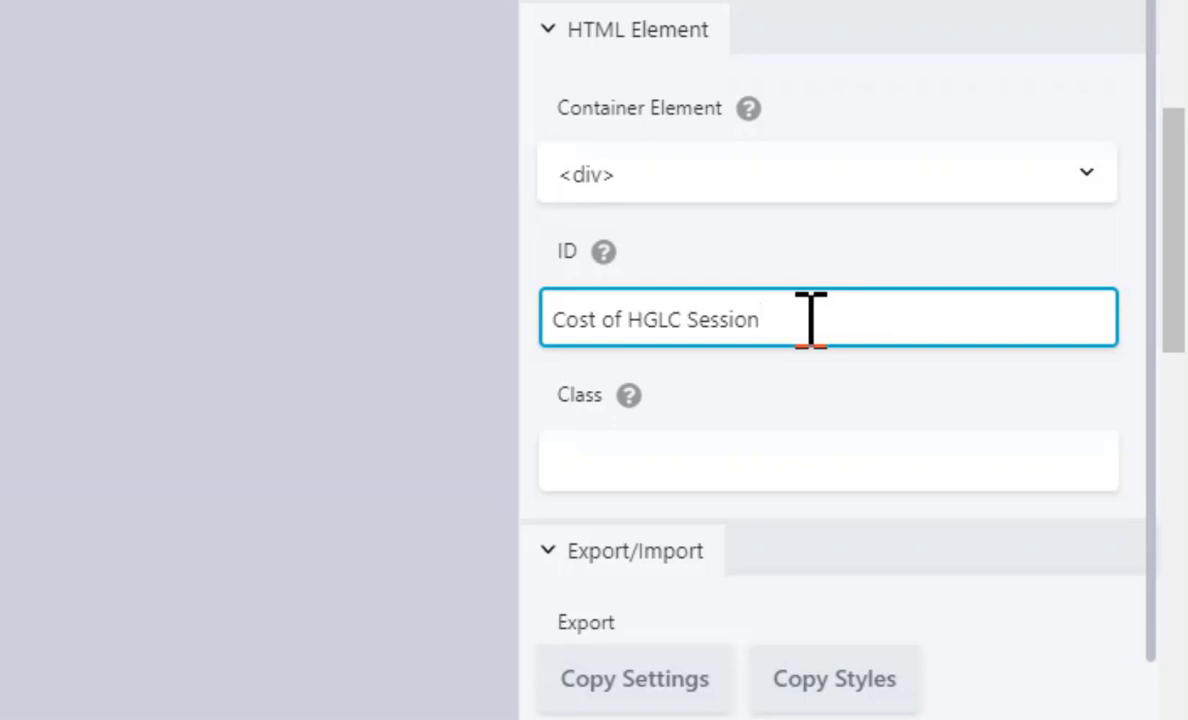
pyautogui.moveTo(810, 318); pyautogui.dragTo(544, 318)
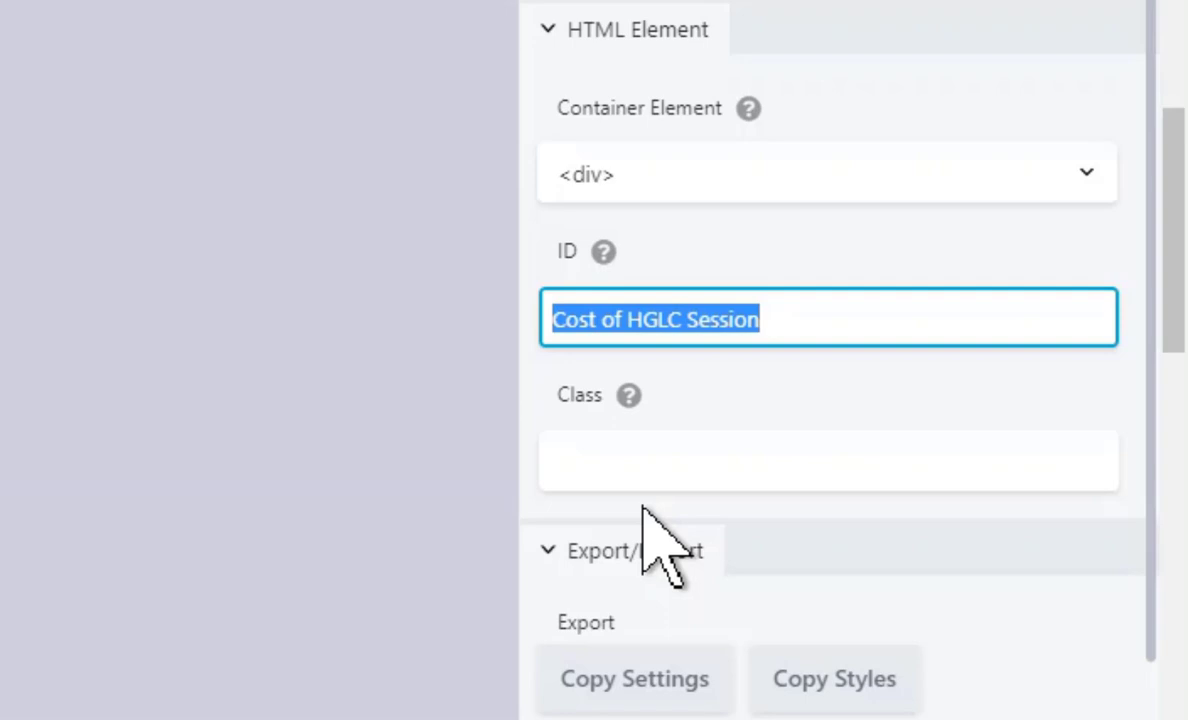
pyautogui.write('cost')
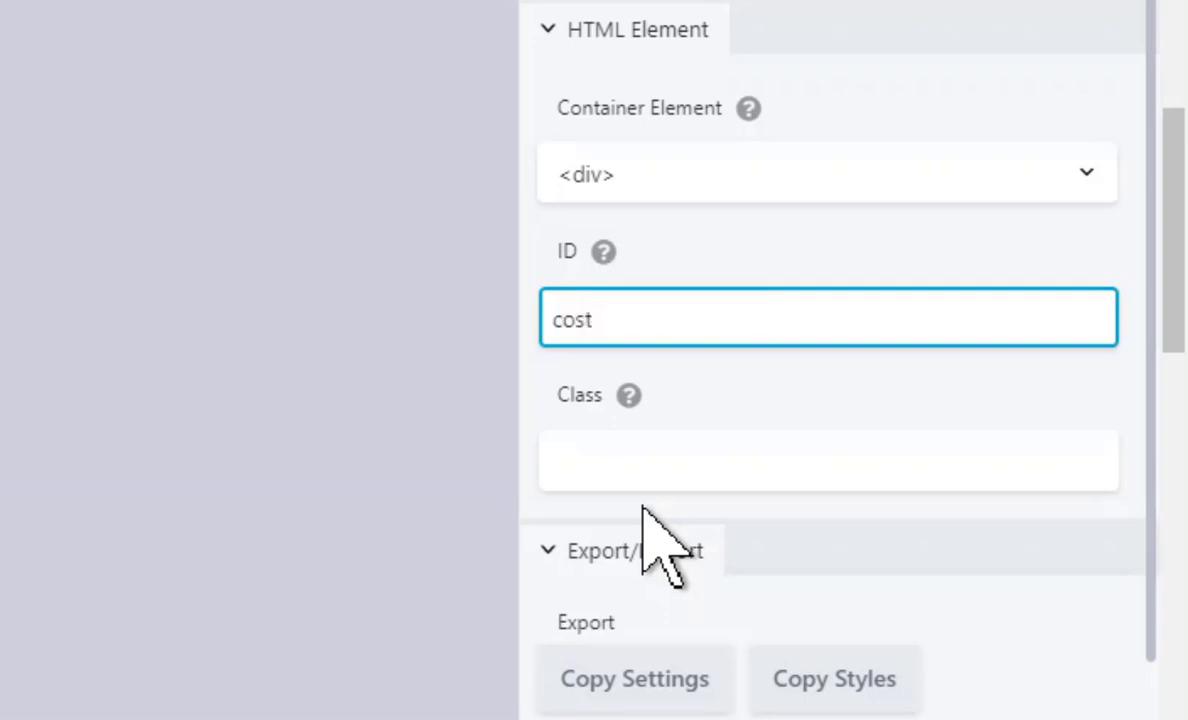
pyautogui.write('-of-hglc')
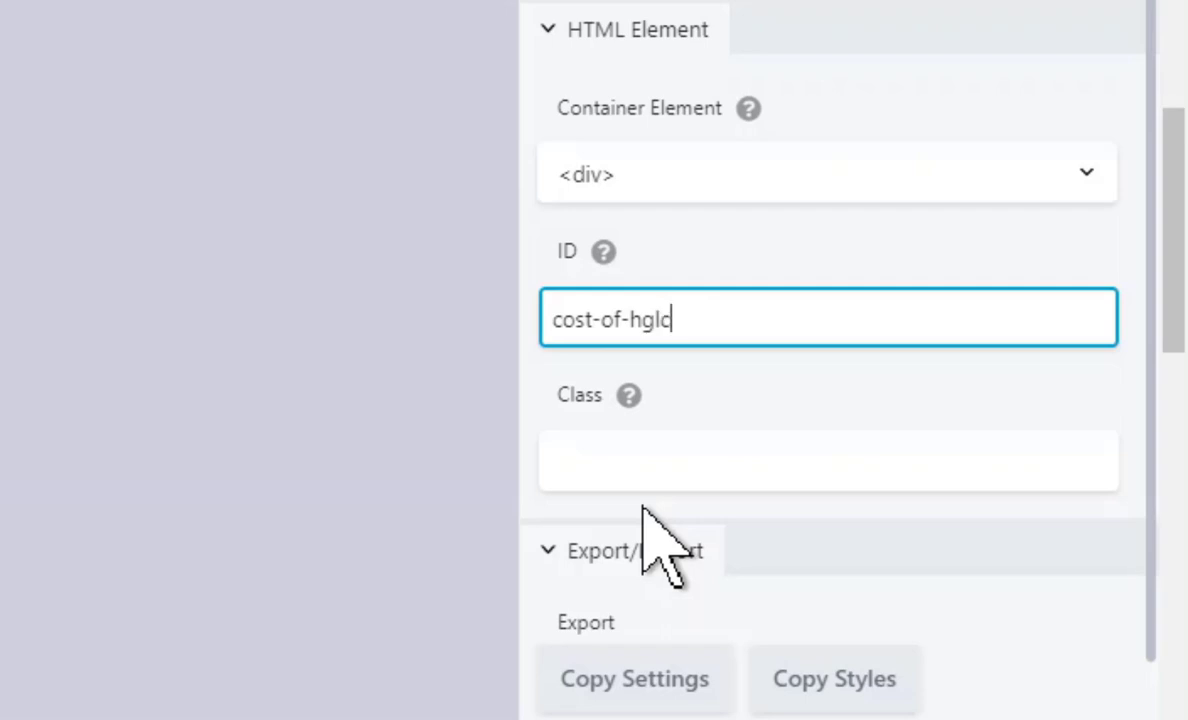
pyautogui.write('-session')
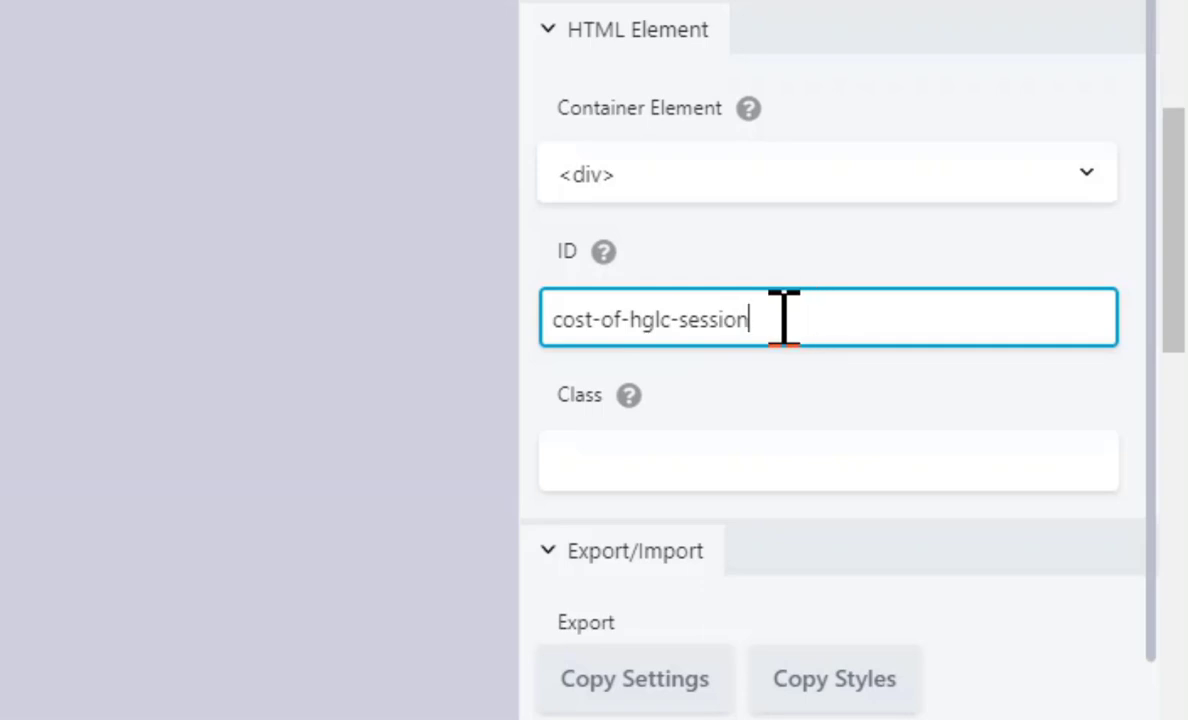
# Step: Copy the cost heading module's full ID text and clear it from the module
pyautogui.moveTo(784, 318); pyautogui.dragTo(552, 315)
pyautogui.hotkey('ctrl', 'c')
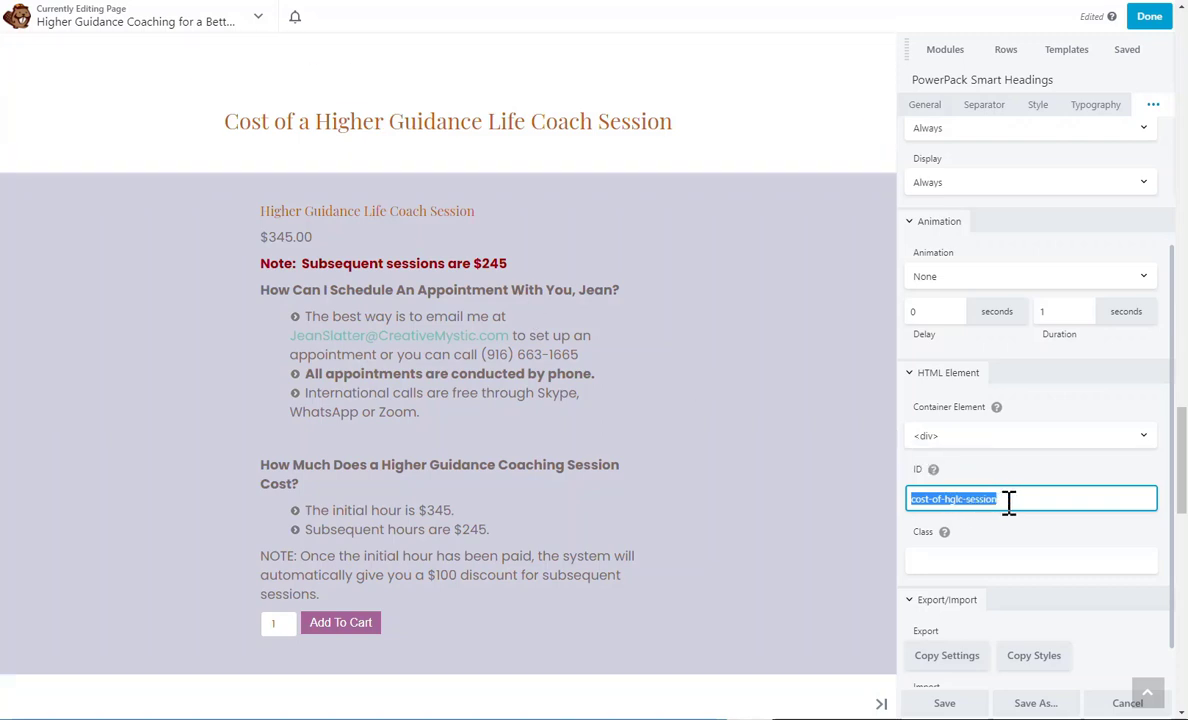
pyautogui.press('BackSpace')
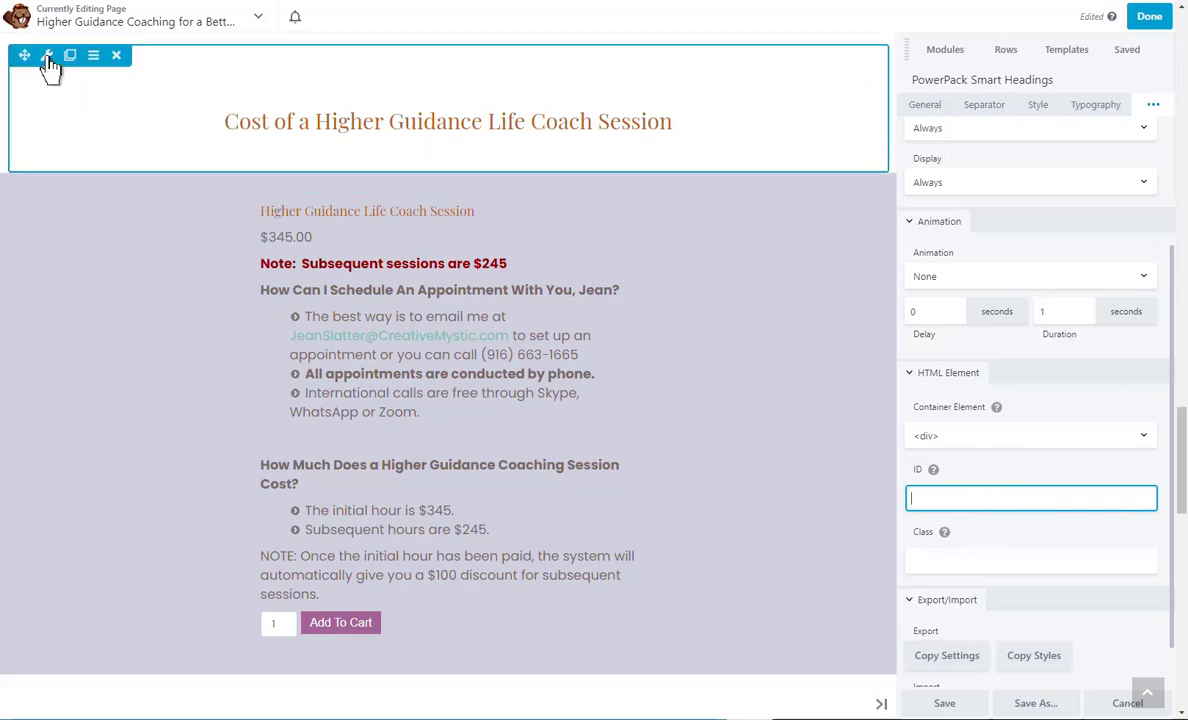
# Step: Paste cost-of-hglc-session as the ID of the row containing the cost heading and save the row settings
pyautogui.click(47, 57)
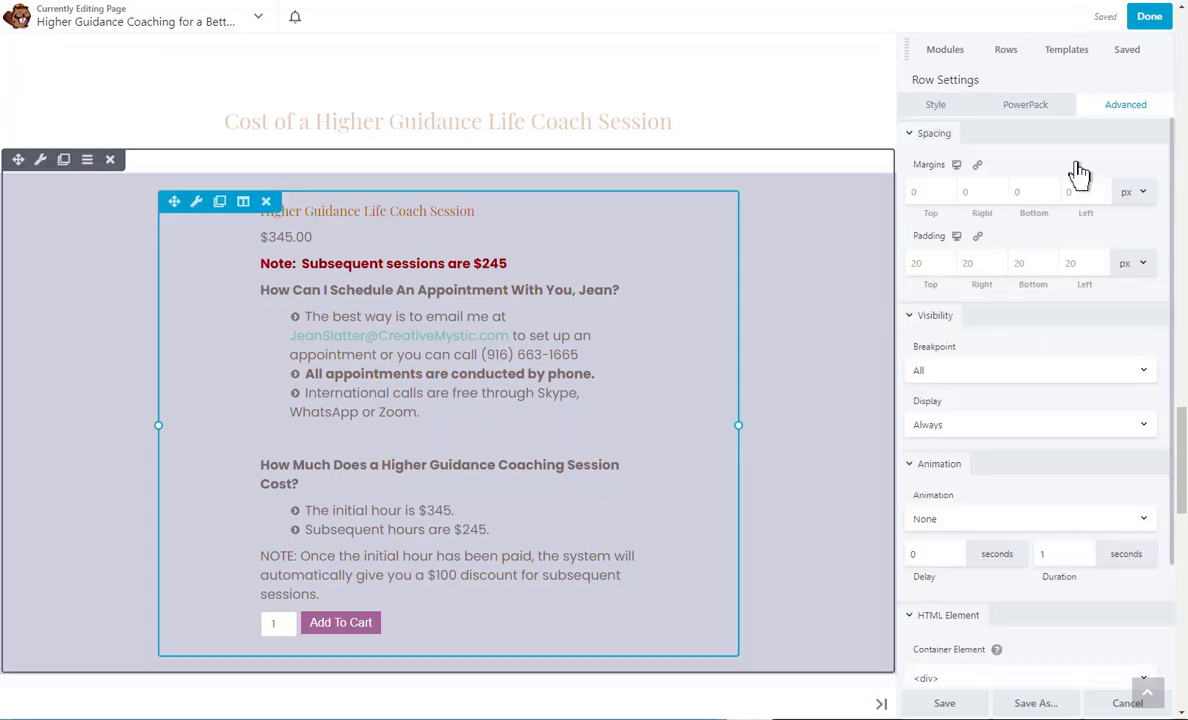
pyautogui.scroll(-1, 1062, 423)
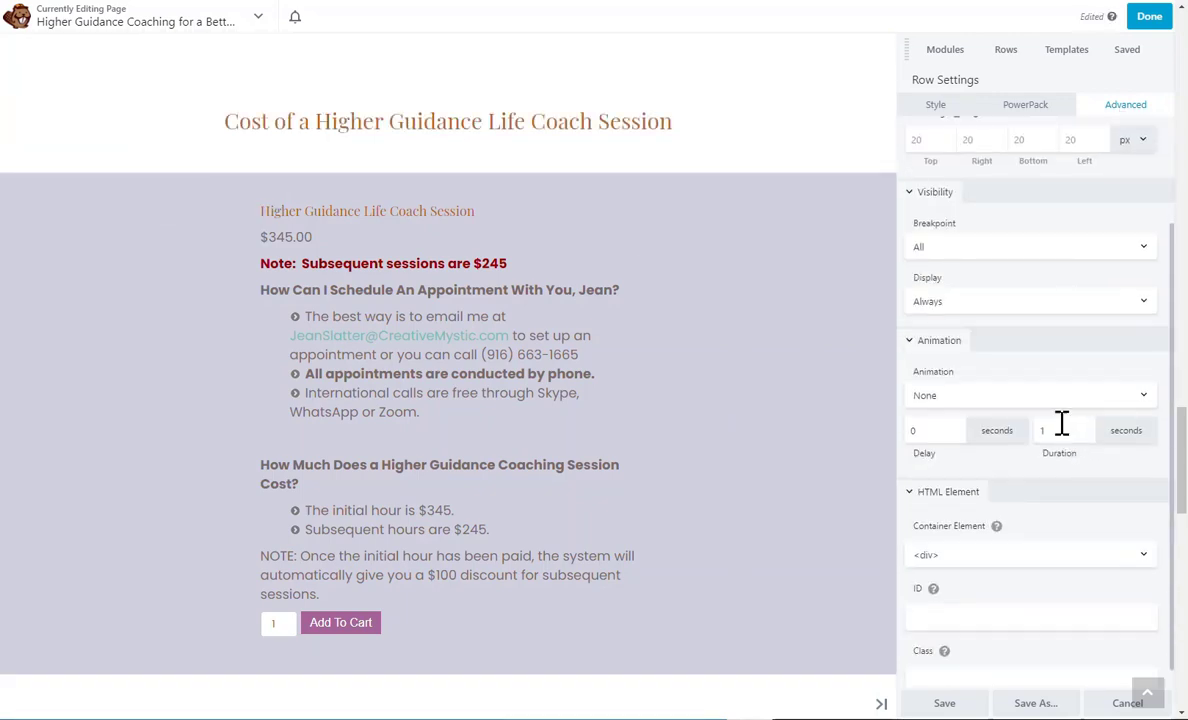
pyautogui.click(984, 603)
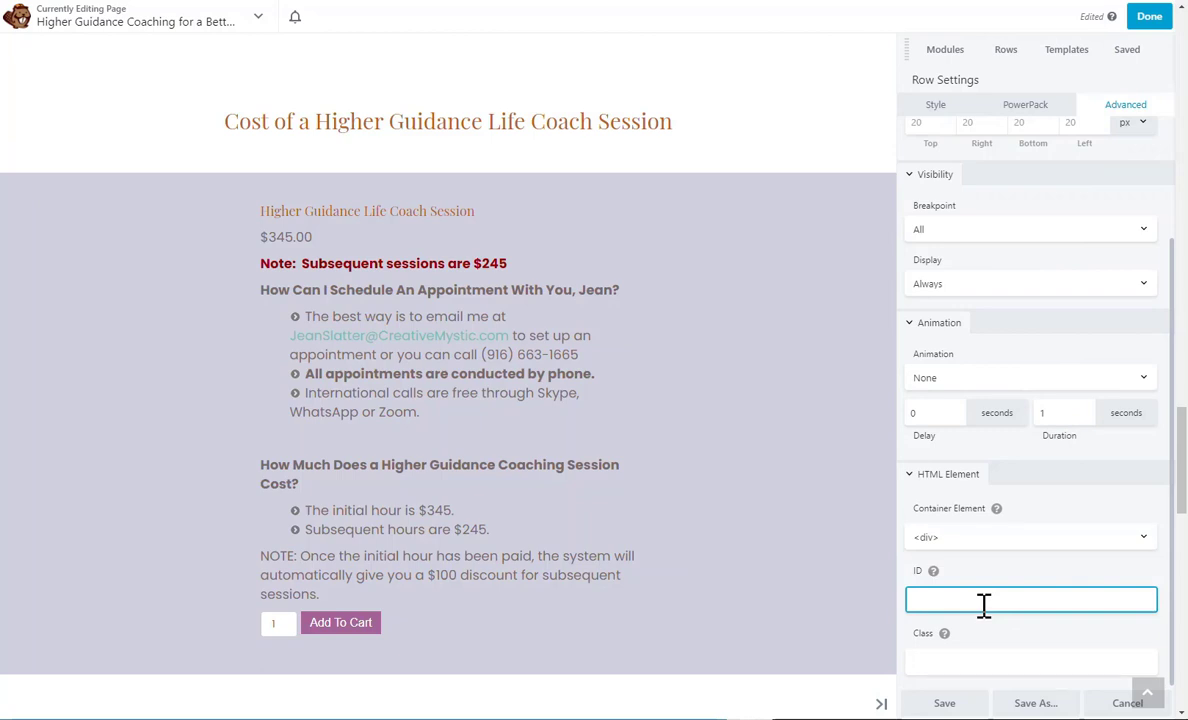
pyautogui.hotkey('ctrl', 'v')
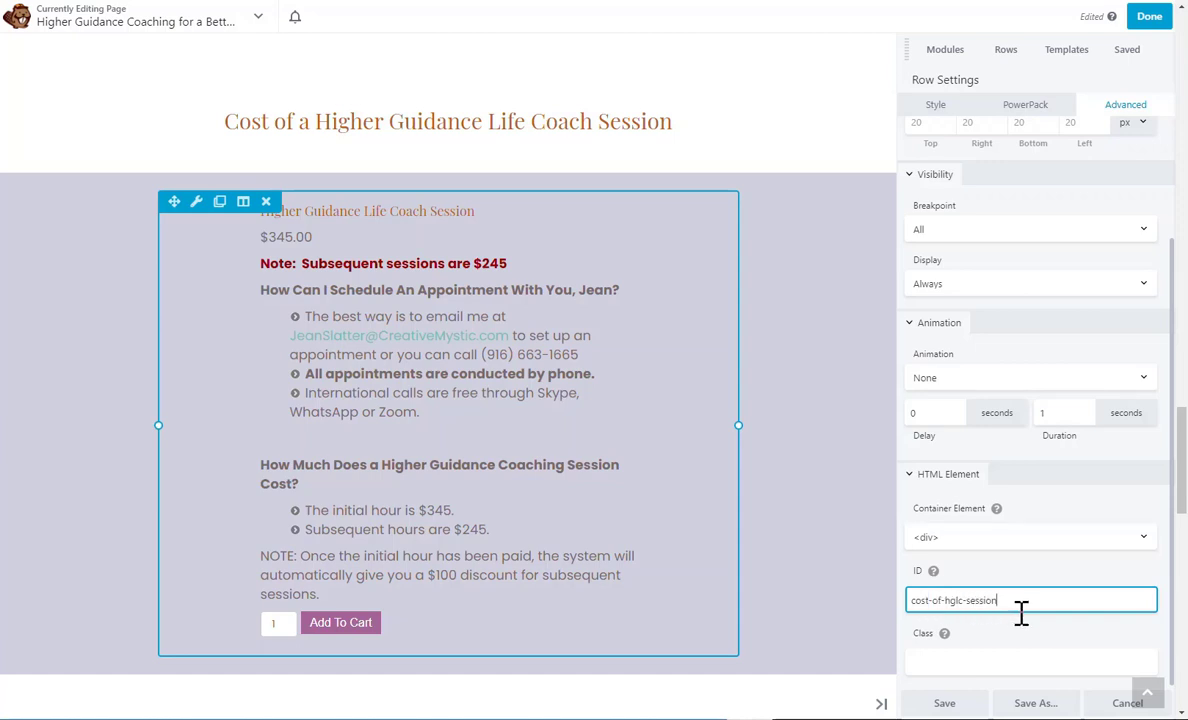
pyautogui.click(944, 703)
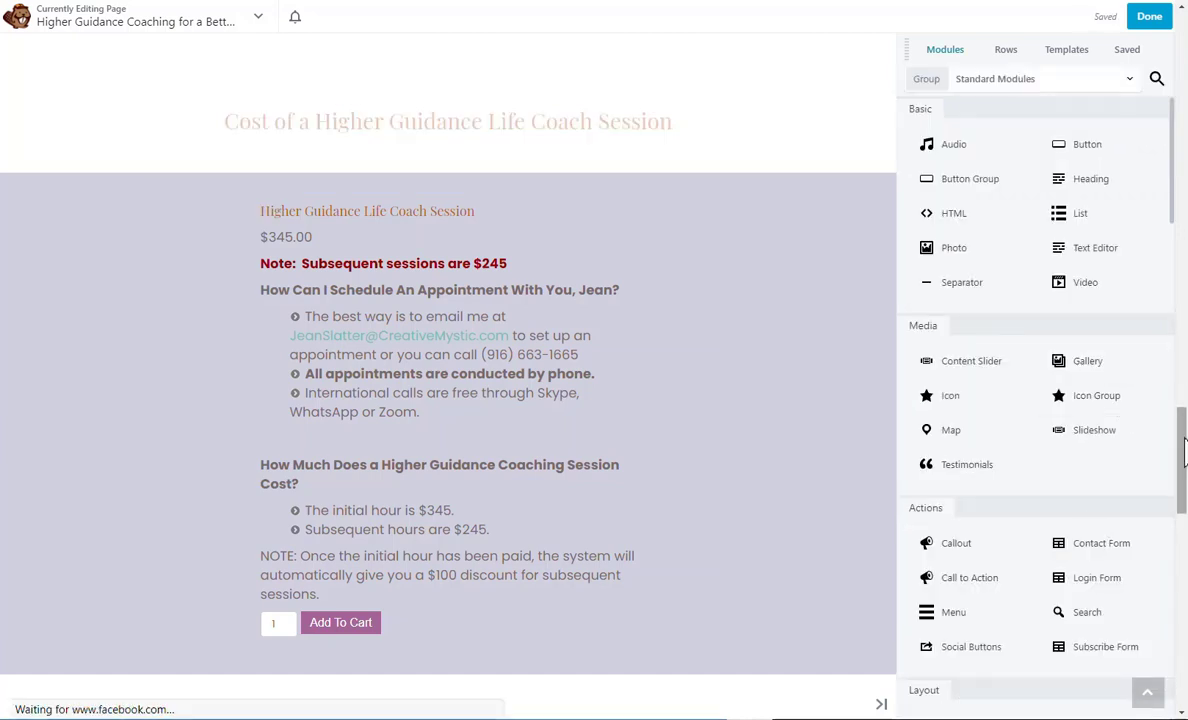
# Step: Link the "Book a Session" heading at the start of the page to #cost-of-hglc-session and save the module
pyautogui.moveTo(1182, 470); pyautogui.dragTo(1182, 75)
pyautogui.moveTo(705, 165)
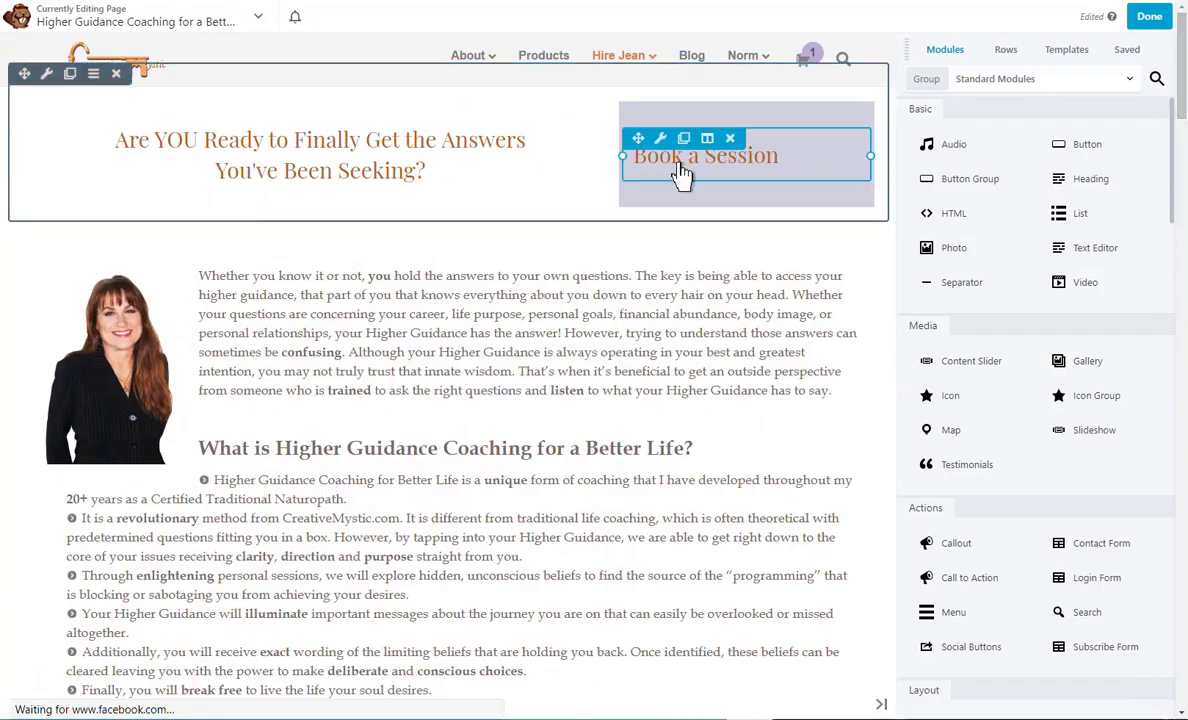
pyautogui.click(661, 141)
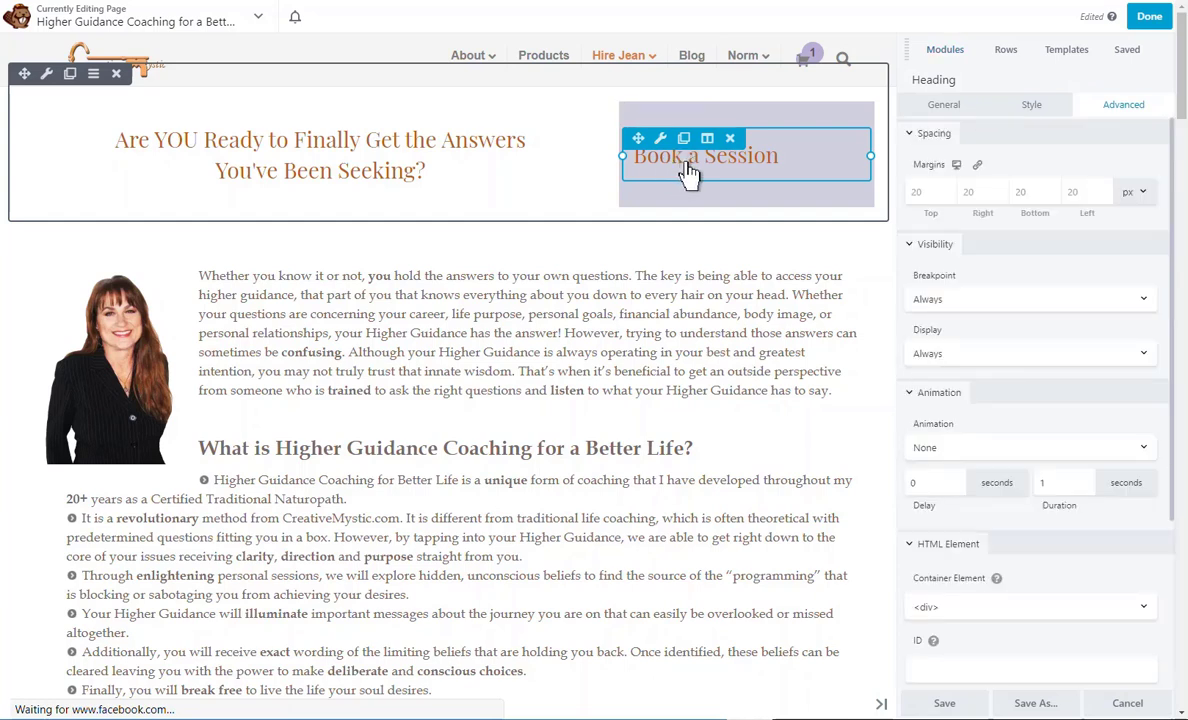
pyautogui.scroll(-2, 1061, 460)
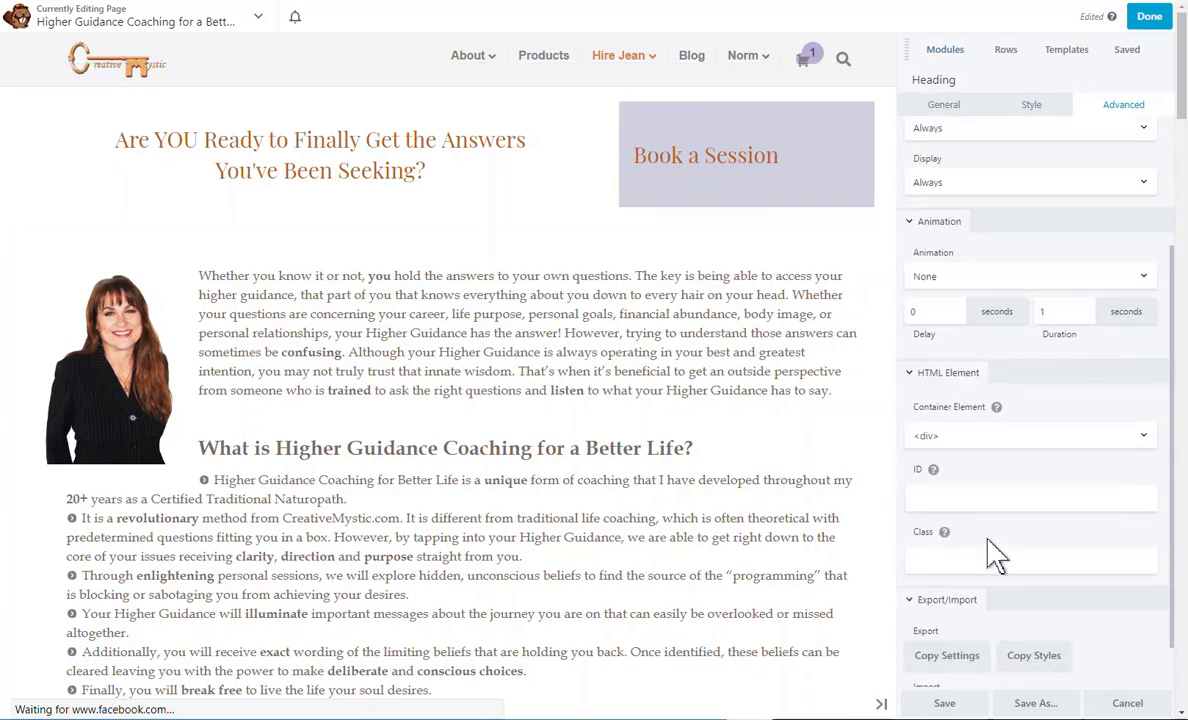
pyautogui.scroll(1, 998, 548)
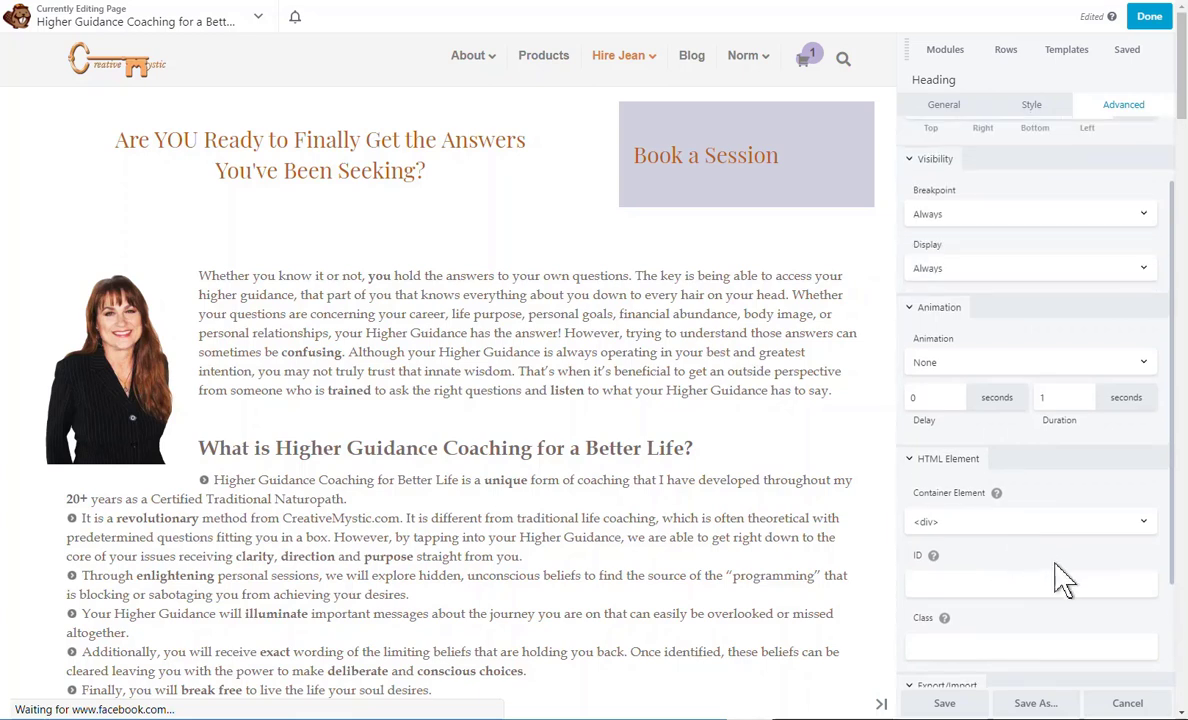
pyautogui.scroll(1, 1060, 580)
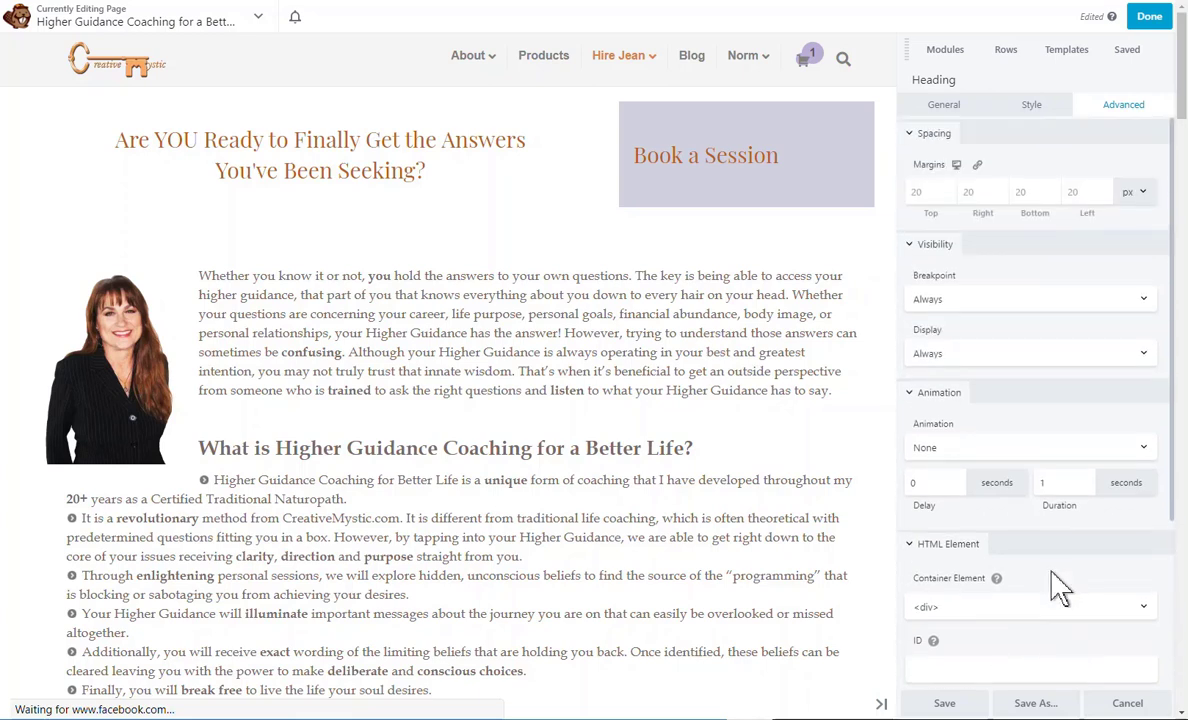
pyautogui.click(944, 112)
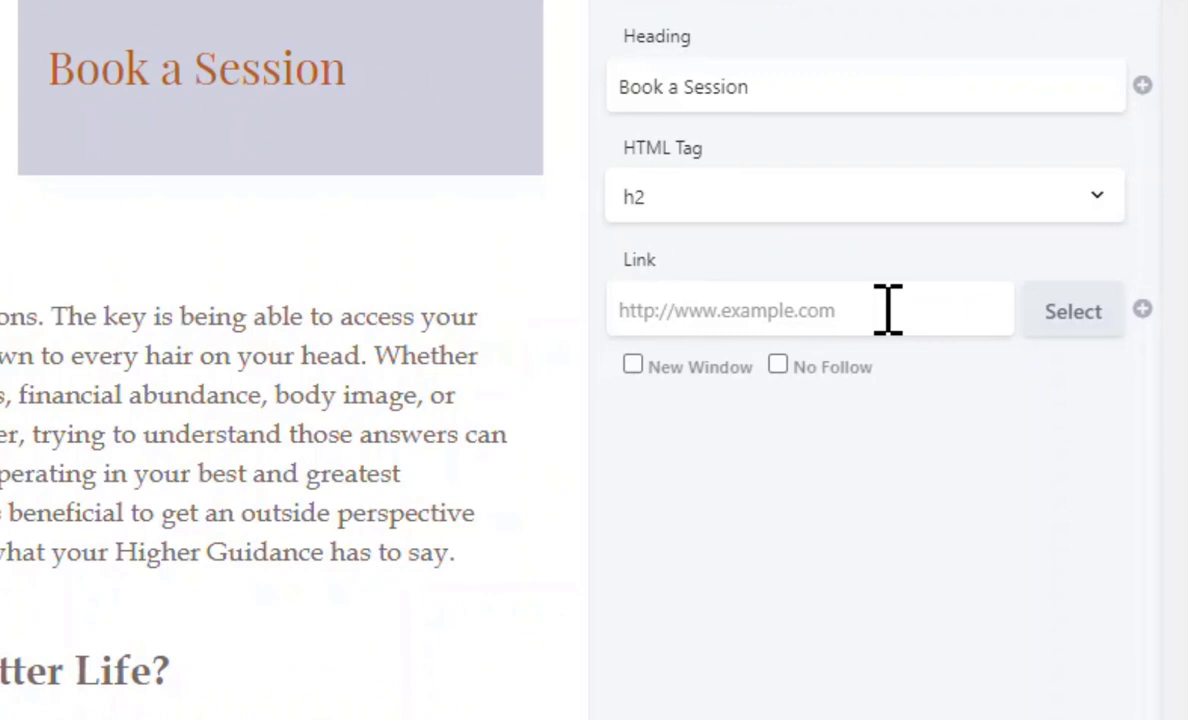
pyautogui.click(1022, 277)
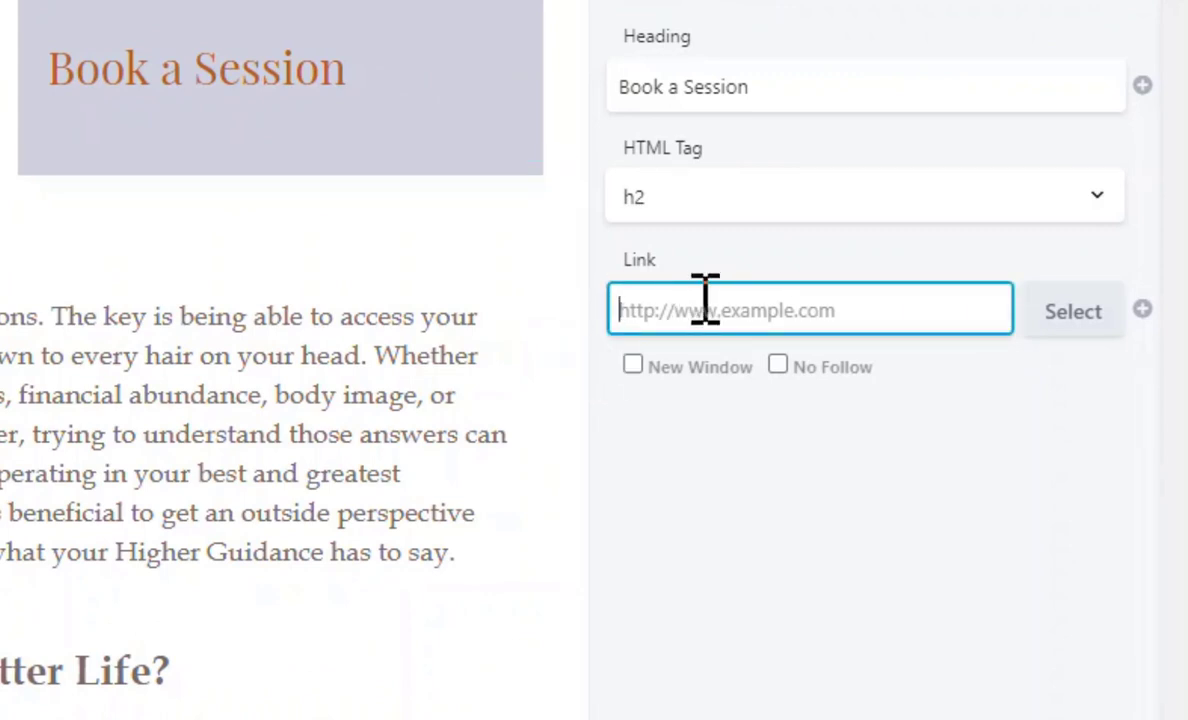
pyautogui.write('#')
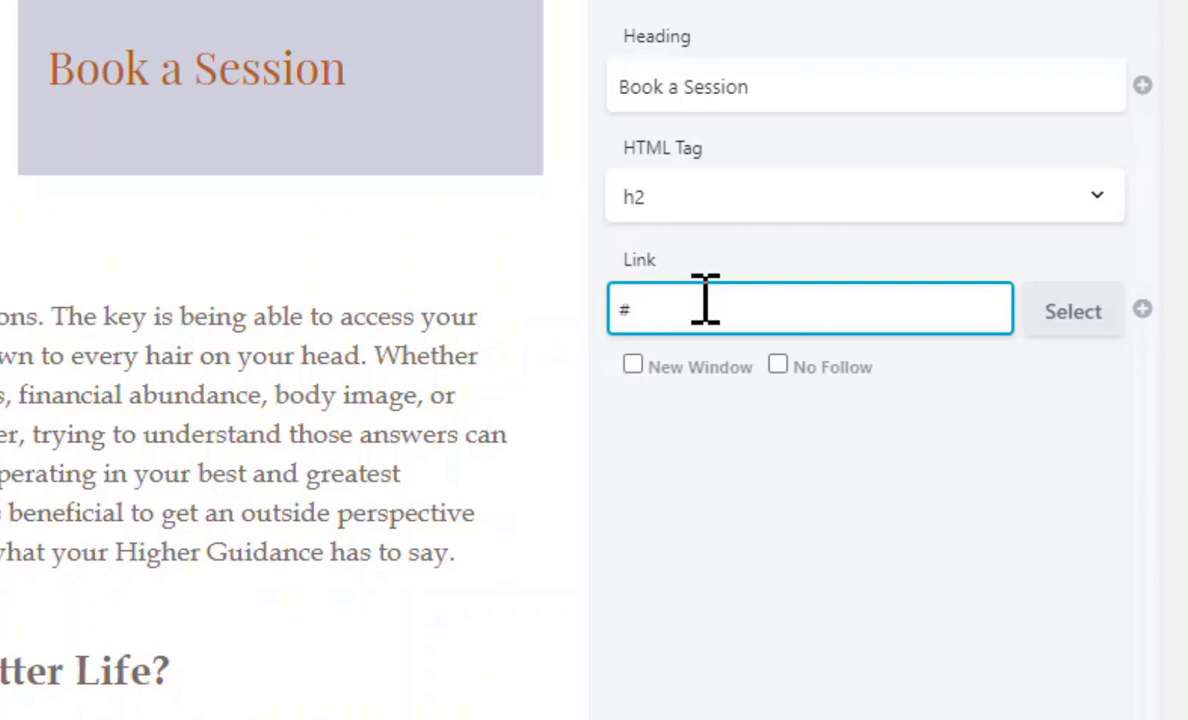
pyautogui.write('cost-of-magic-session')
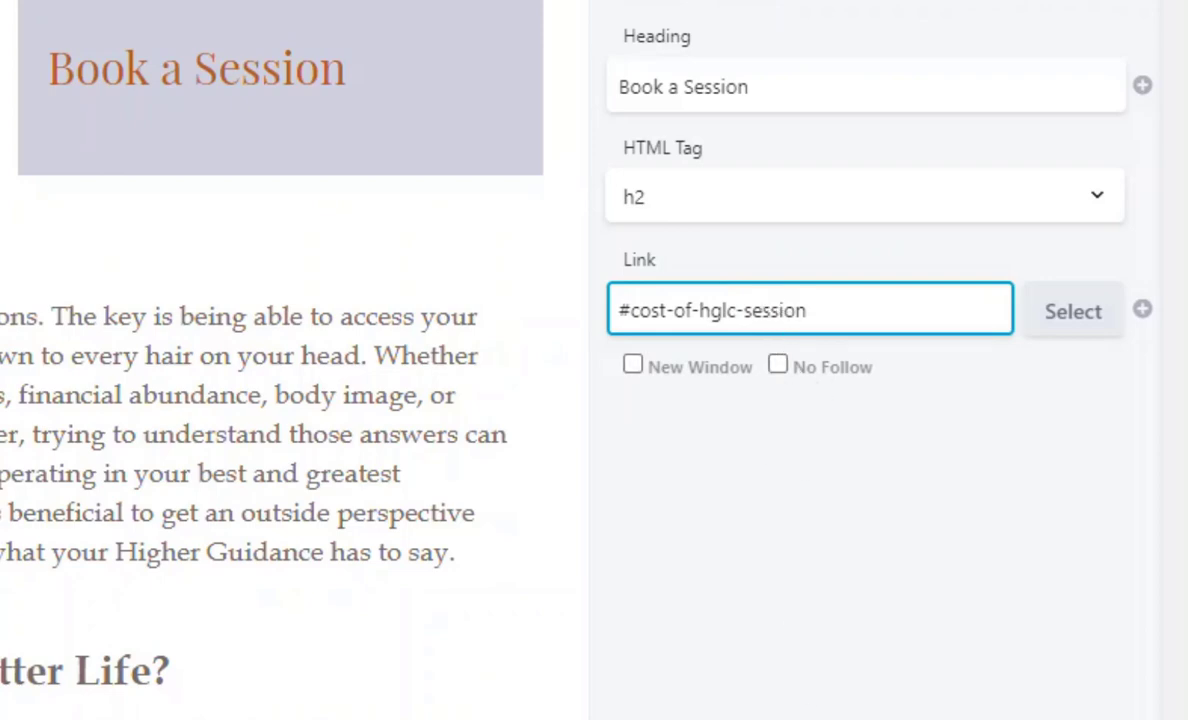
pyautogui.click(872, 719)
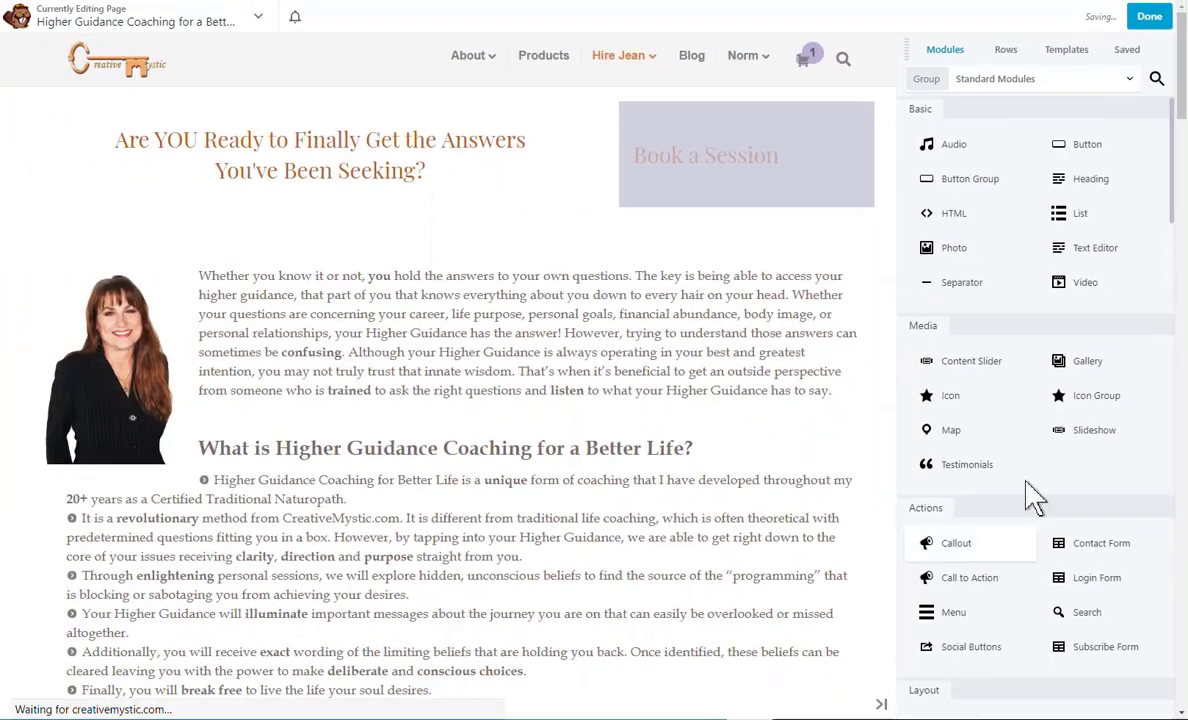
# Step: Publish the page changes and follow the "Book a Session" link on the live page
pyautogui.click(1151, 22)
pyautogui.click(1087, 17)
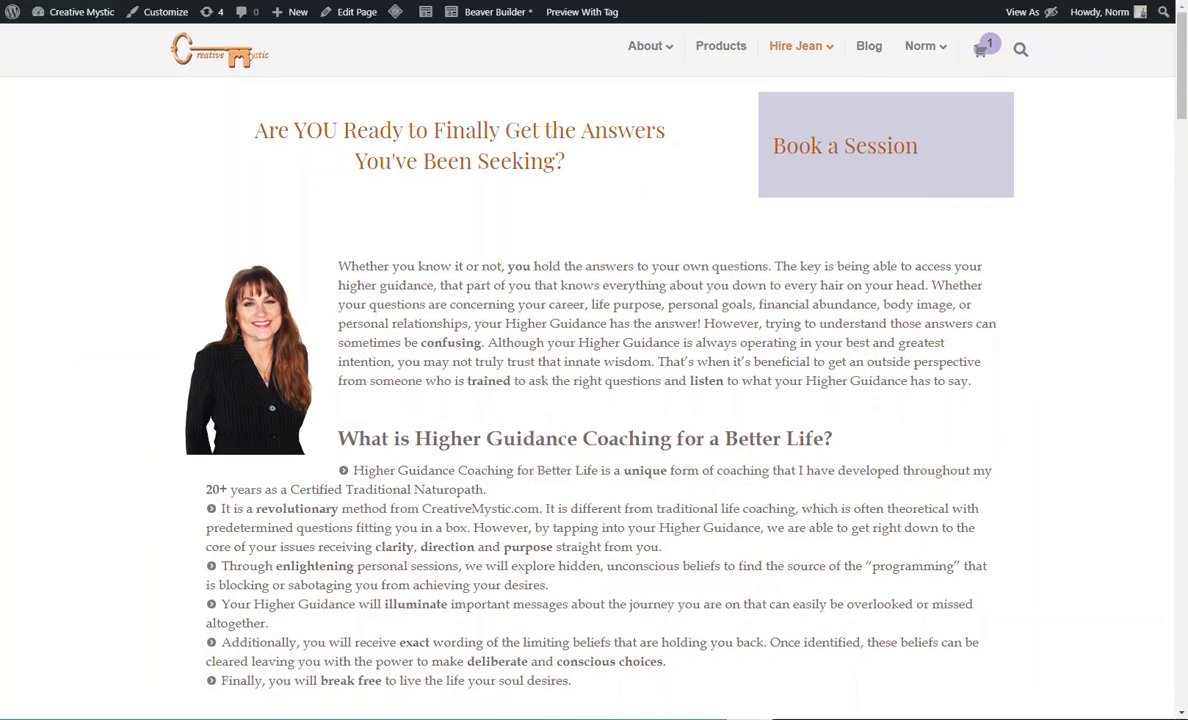
pyautogui.click(835, 155)
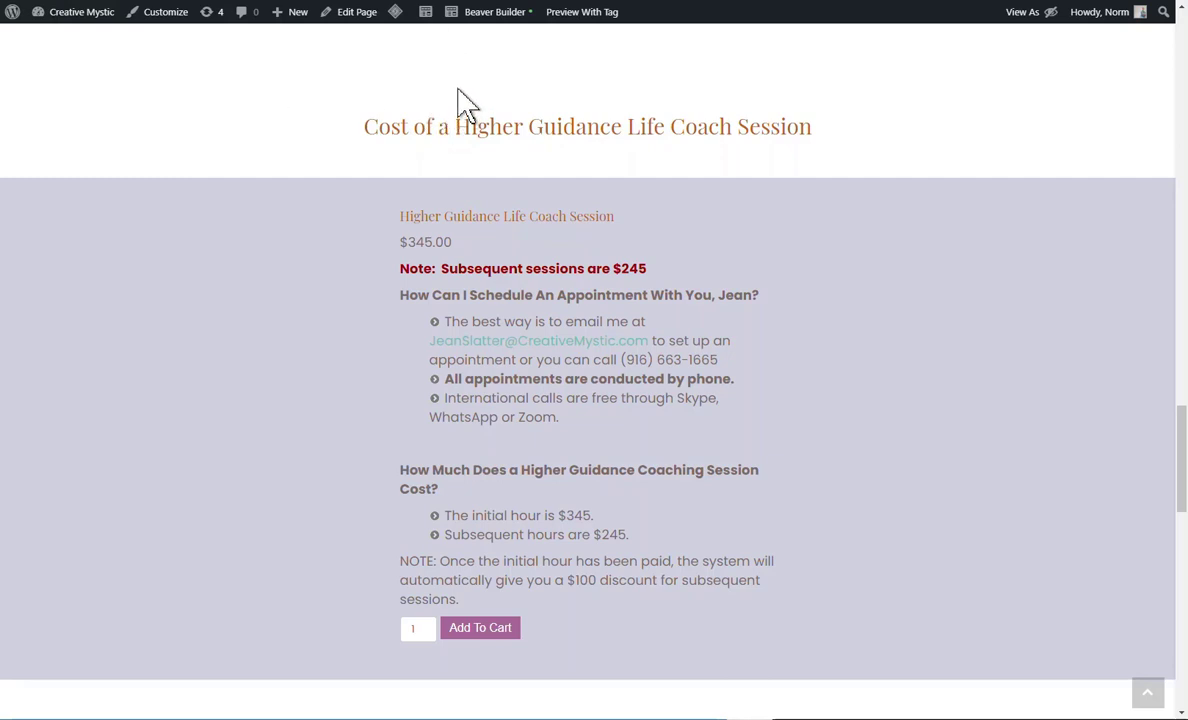
# Step: Return to the beginning of the live page and test the "Book a Session" anchor link again
pyautogui.moveTo(1182, 470); pyautogui.dragTo(1182, 60)
pyautogui.moveTo(796, 46)
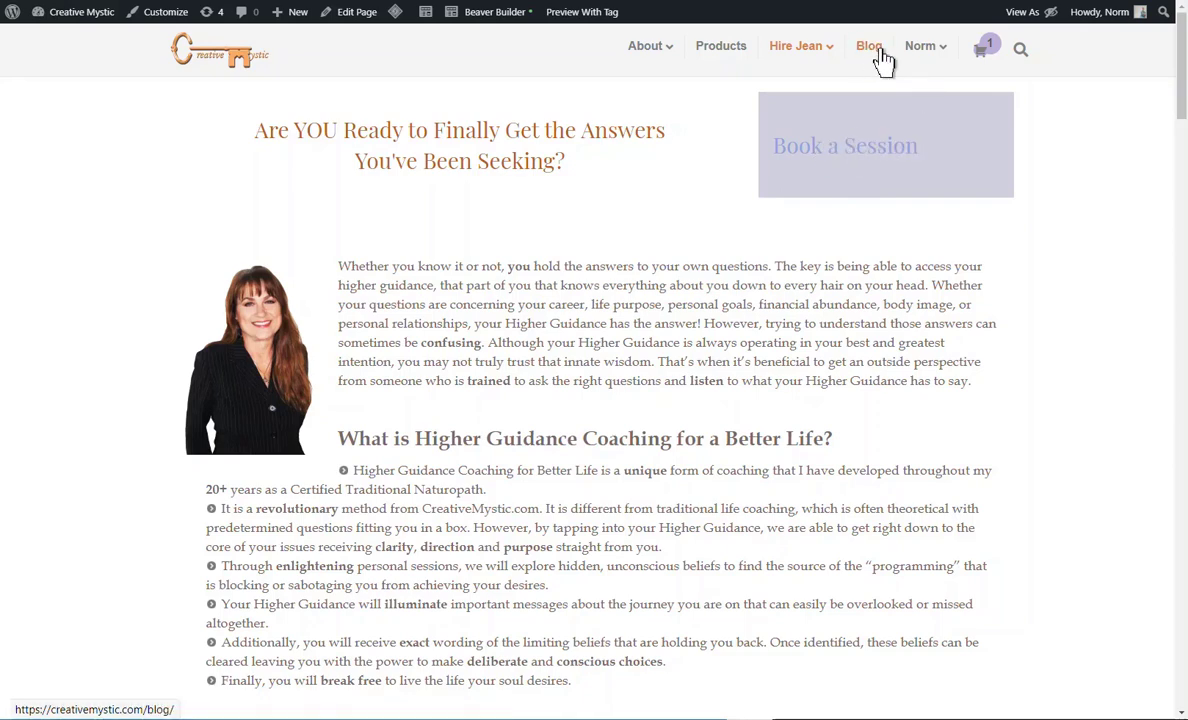
pyautogui.click(833, 155)
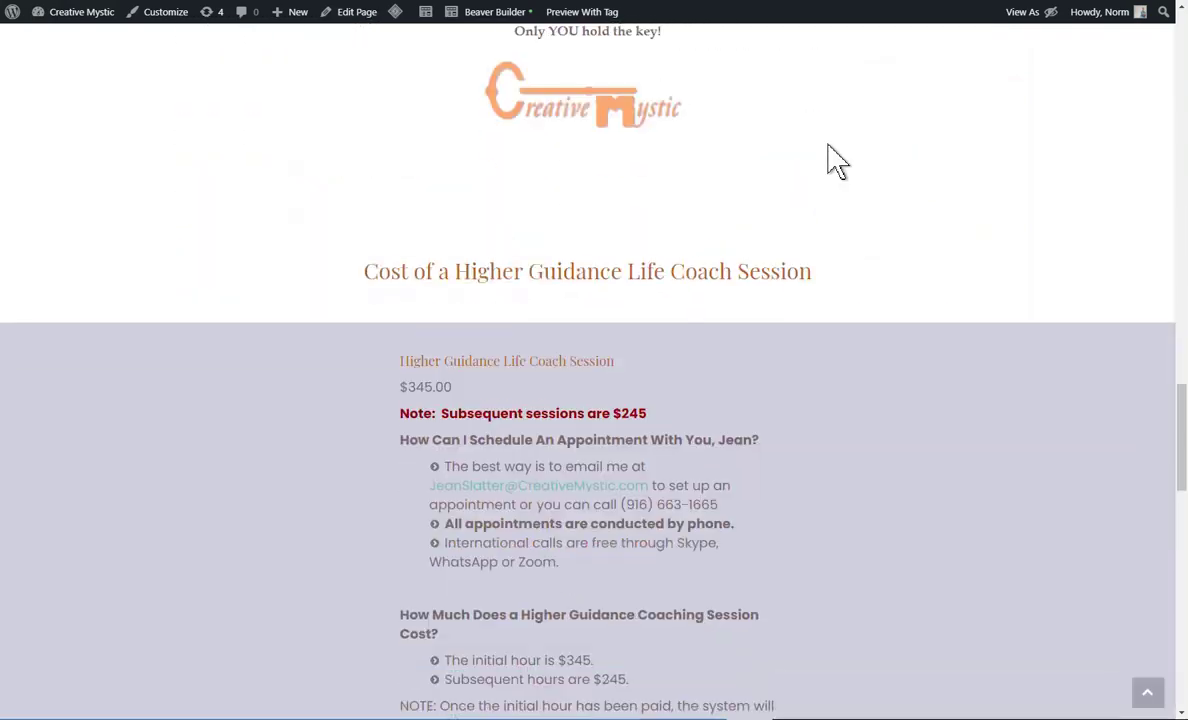